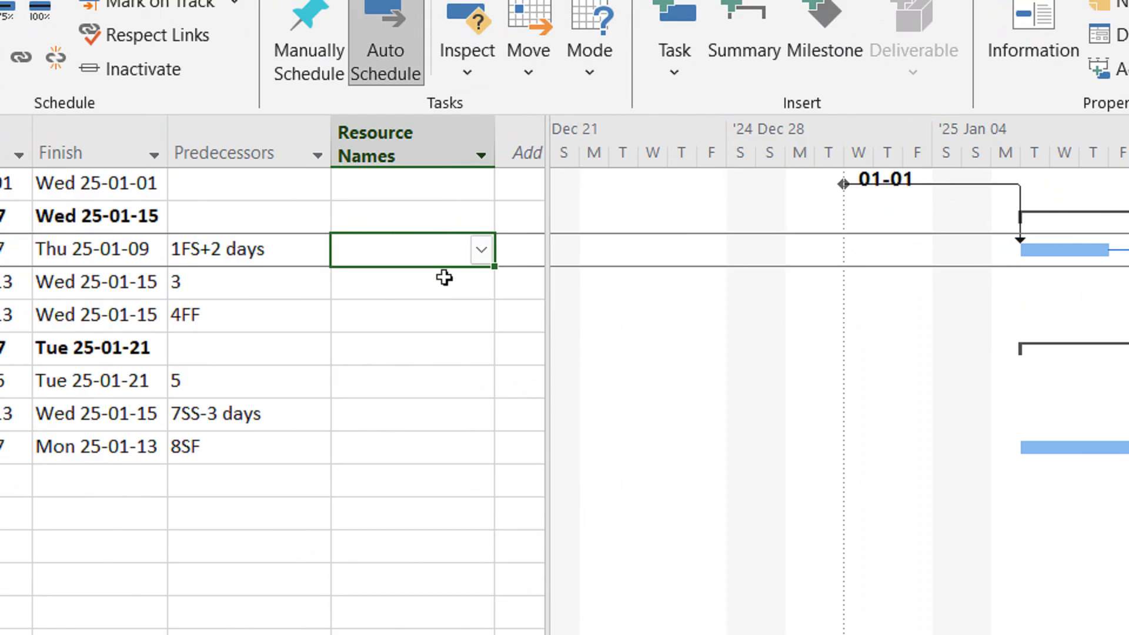
Check which resources can be assigned to Task1 under Phase1, without assigning any.
{"action": "left_click", "coordinate": [484, 250]}
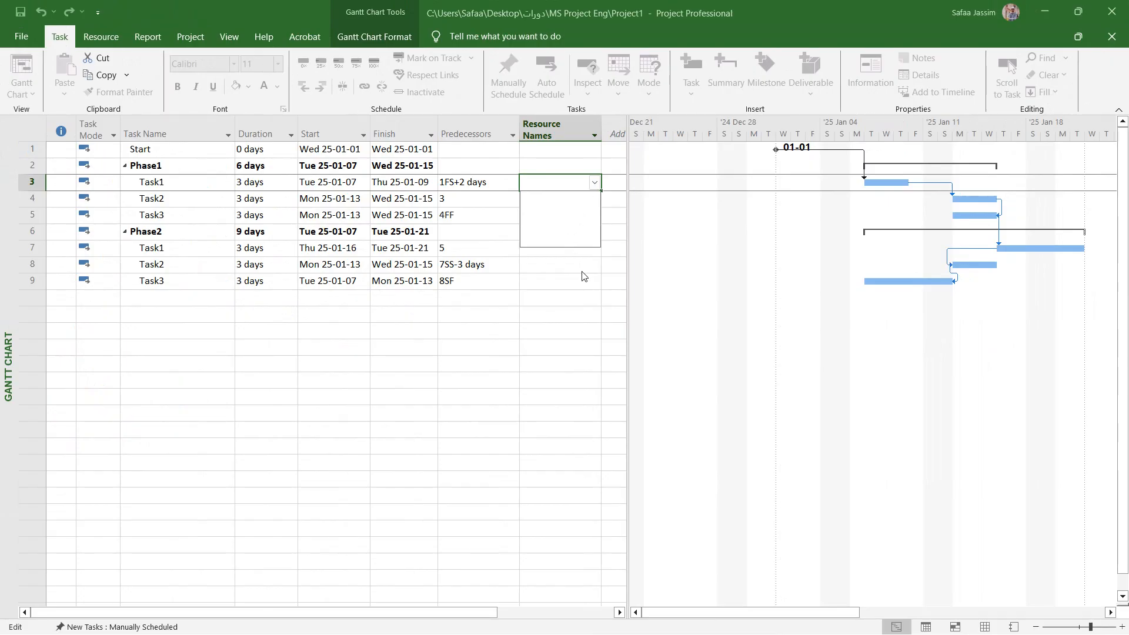
{"action": "left_click", "coordinate": [580, 270]}
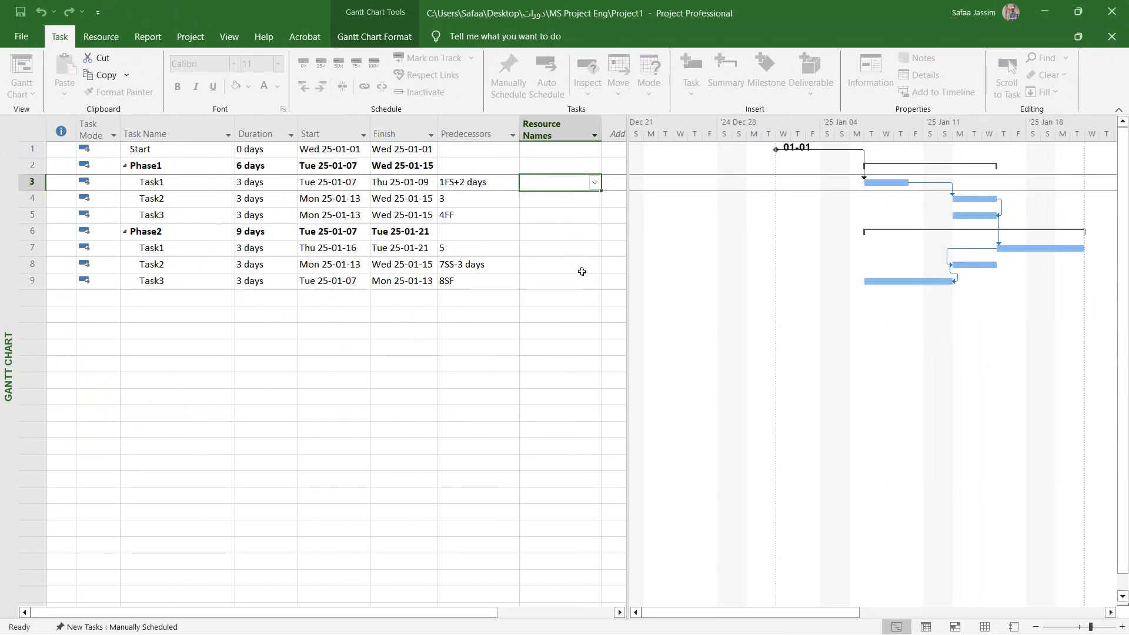
{"action": "left_click", "coordinate": [547, 264]}
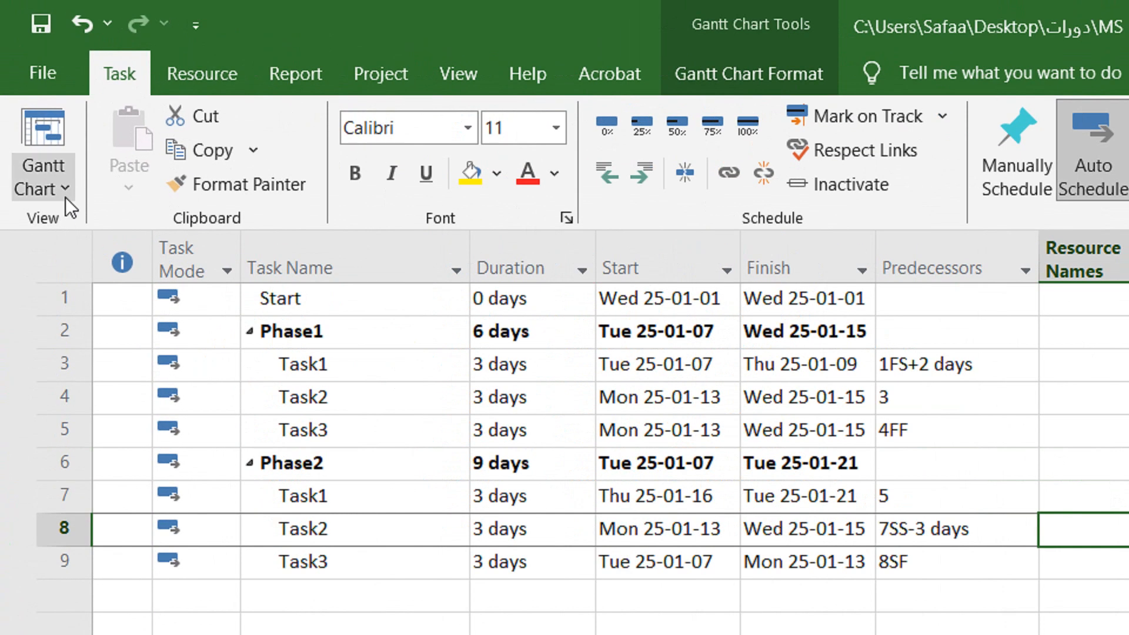
Switch to the Resource Sheet view and add a resource named Emp1, keeping its type as Work.
{"action": "left_click", "coordinate": [33, 96]}
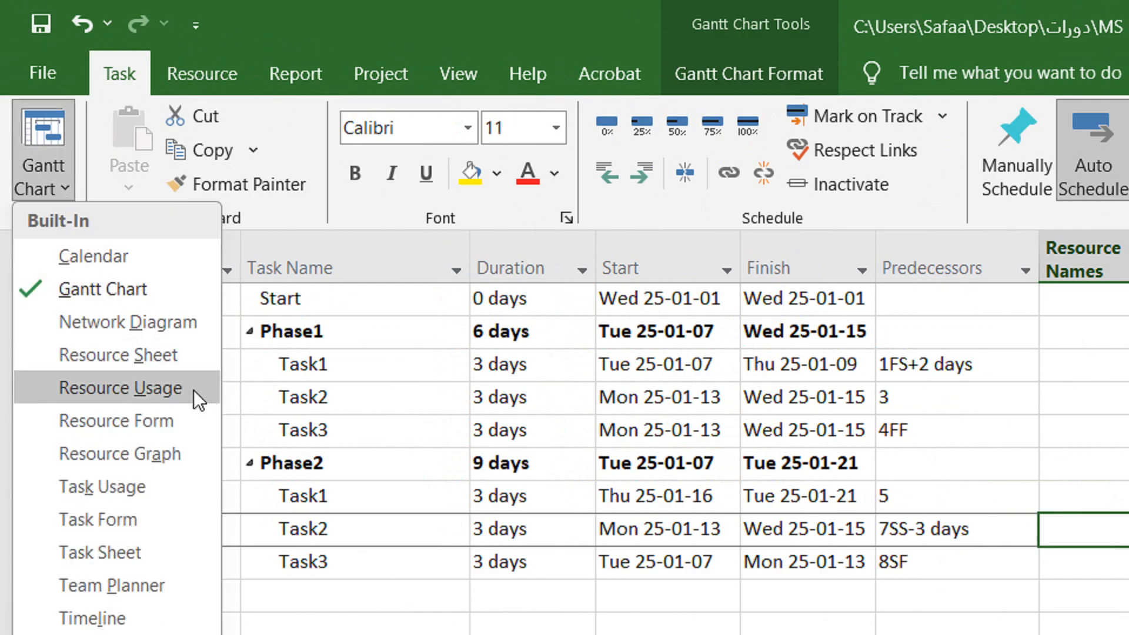
{"action": "left_click", "coordinate": [168, 358]}
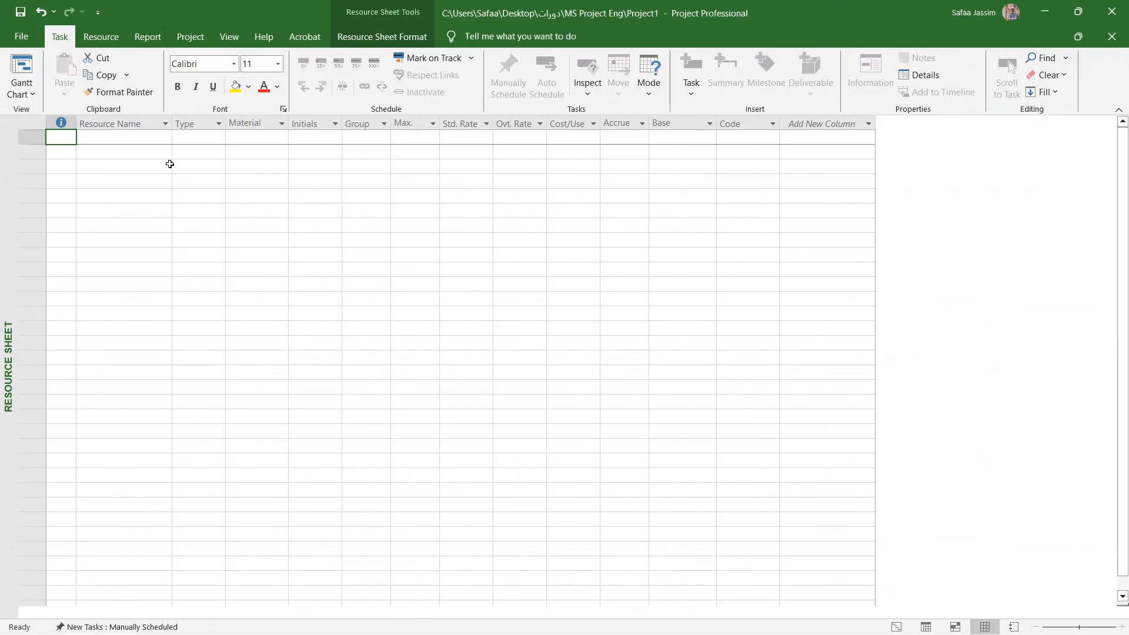
{"action": "left_click", "coordinate": [152, 136]}
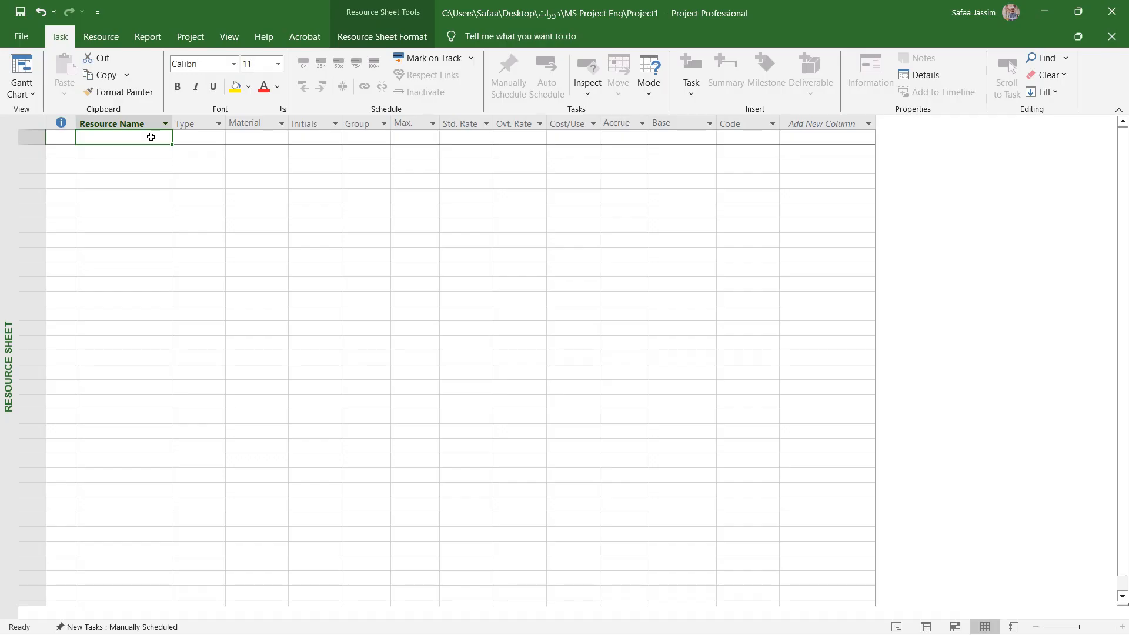
{"action": "type", "text": "Emp"}
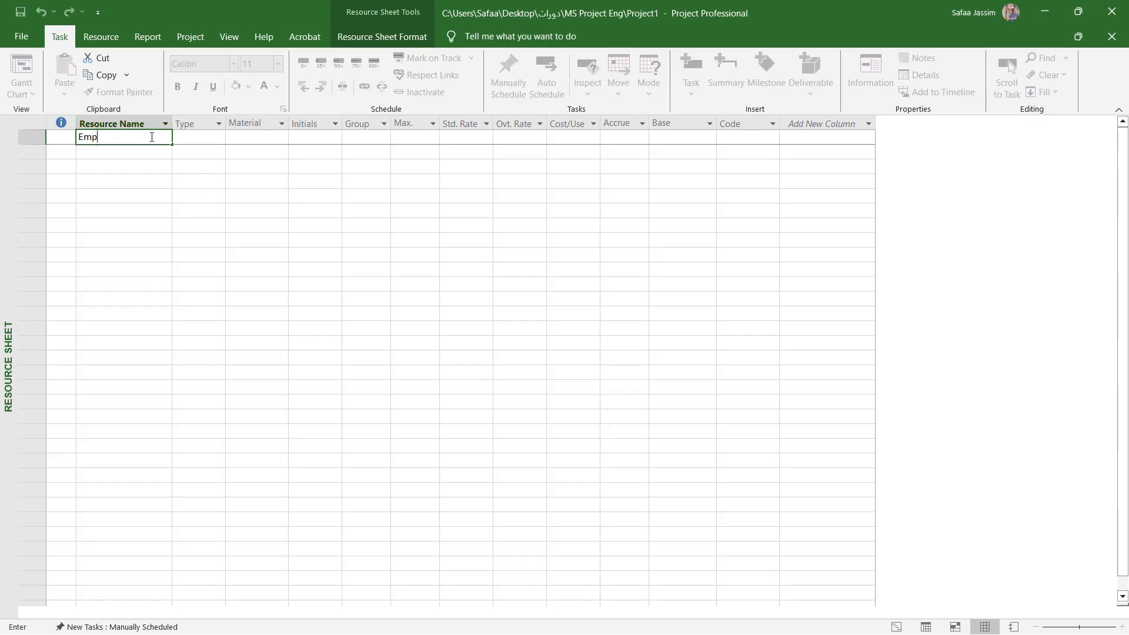
{"action": "type", "text": "1"}
{"action": "key", "text": "Return"}
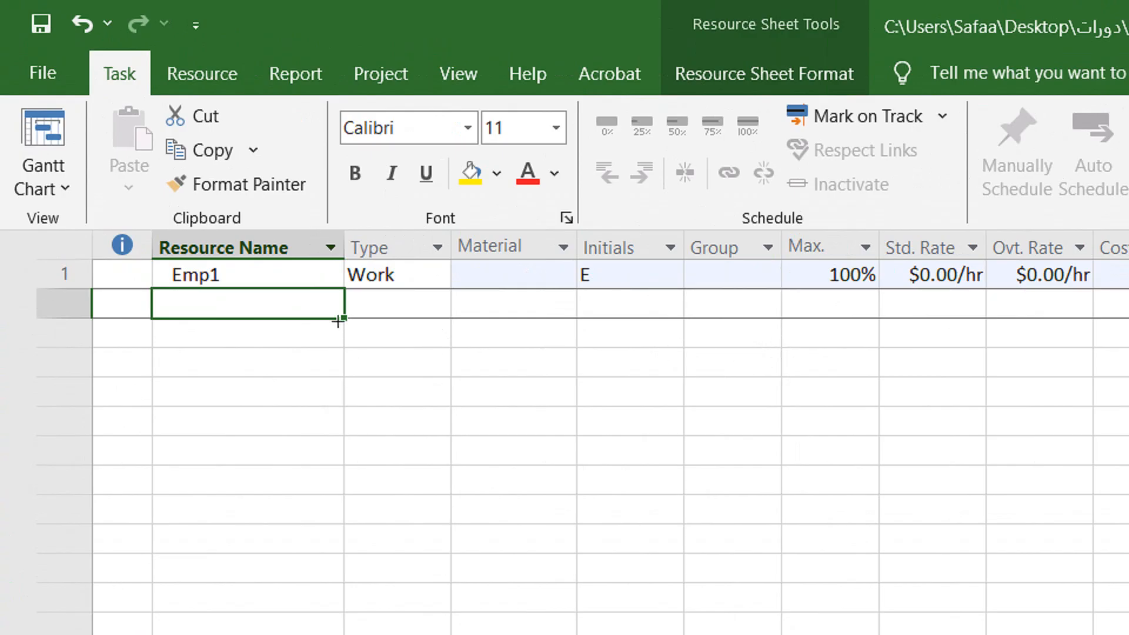
{"action": "left_click", "coordinate": [436, 281]}
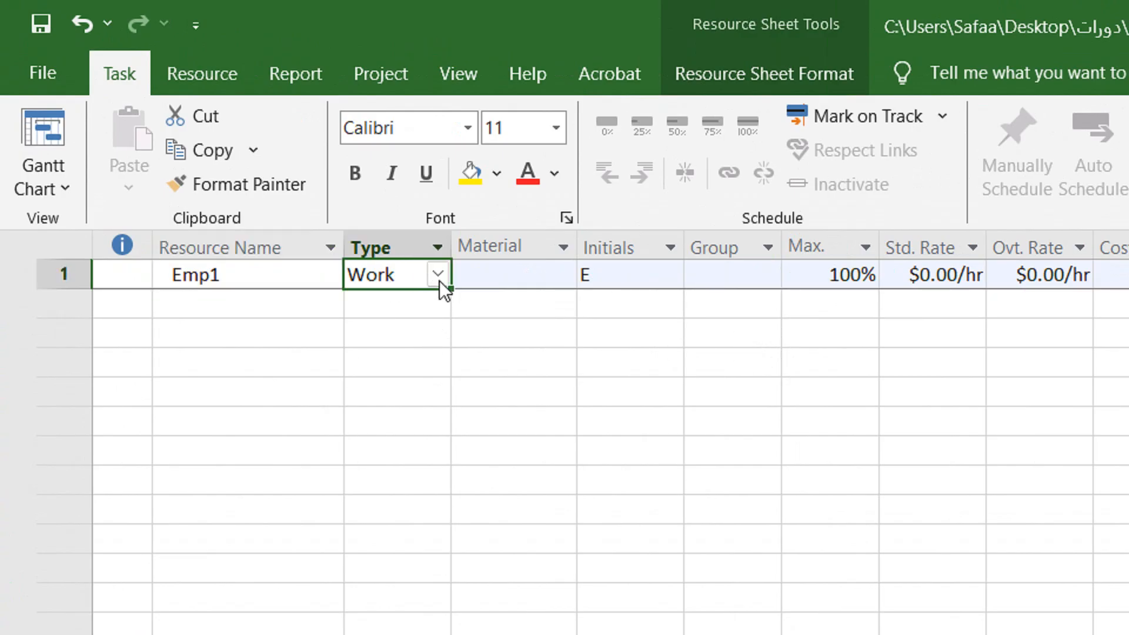
{"action": "left_click", "coordinate": [440, 268]}
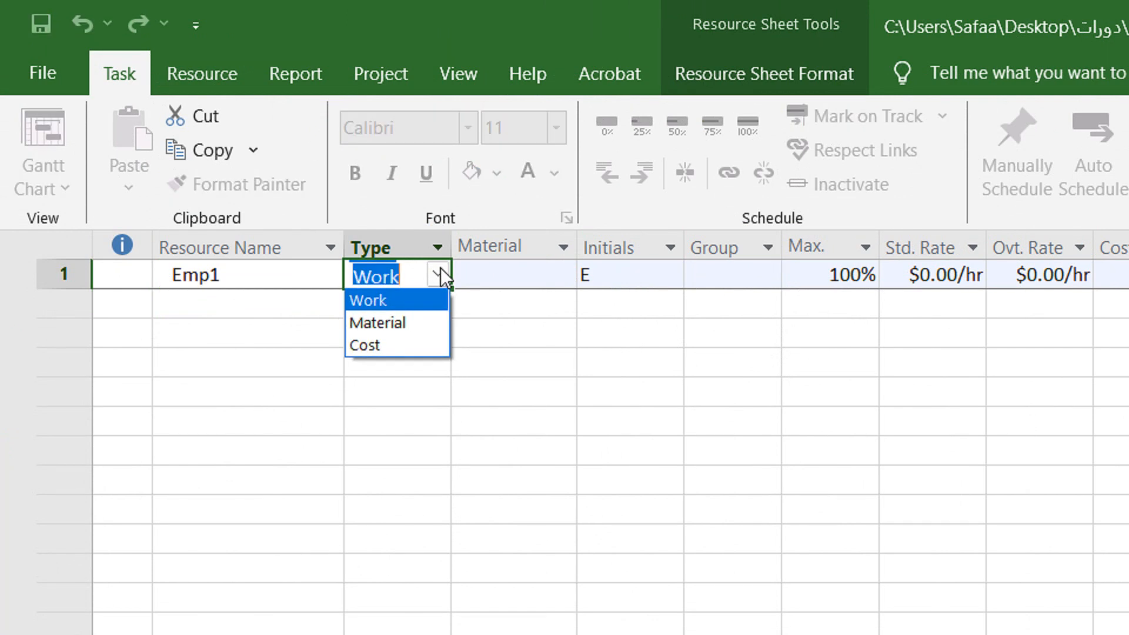
{"action": "left_click", "coordinate": [440, 268]}
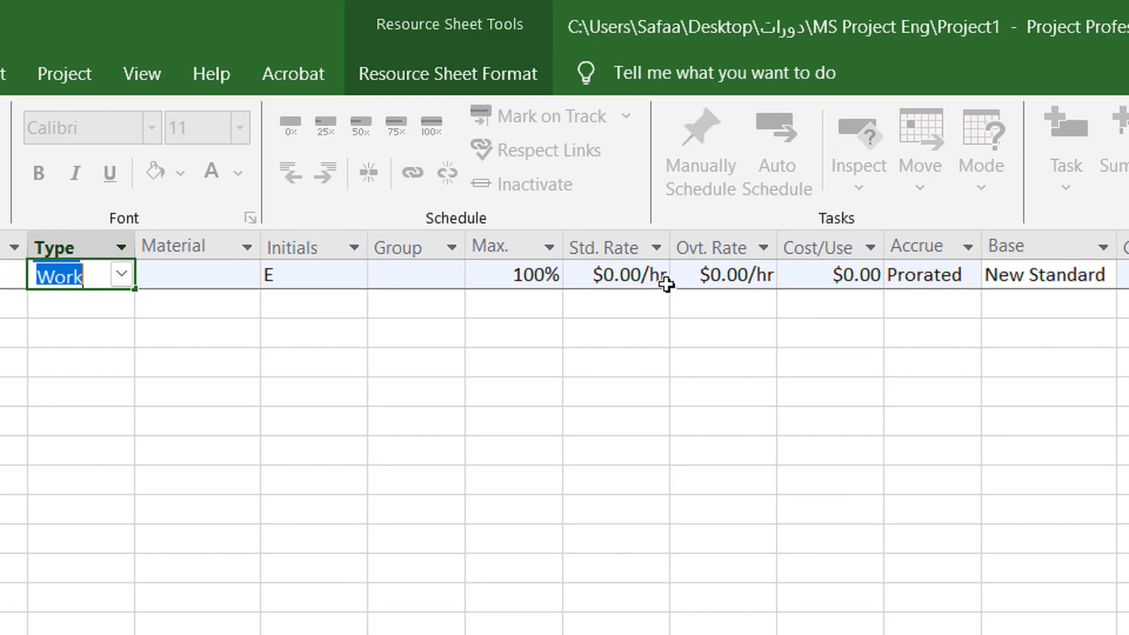
Set Emp1's standard rate to $15 per hour and its overtime rate to $30 per hour.
{"action": "left_click", "coordinate": [632, 282]}
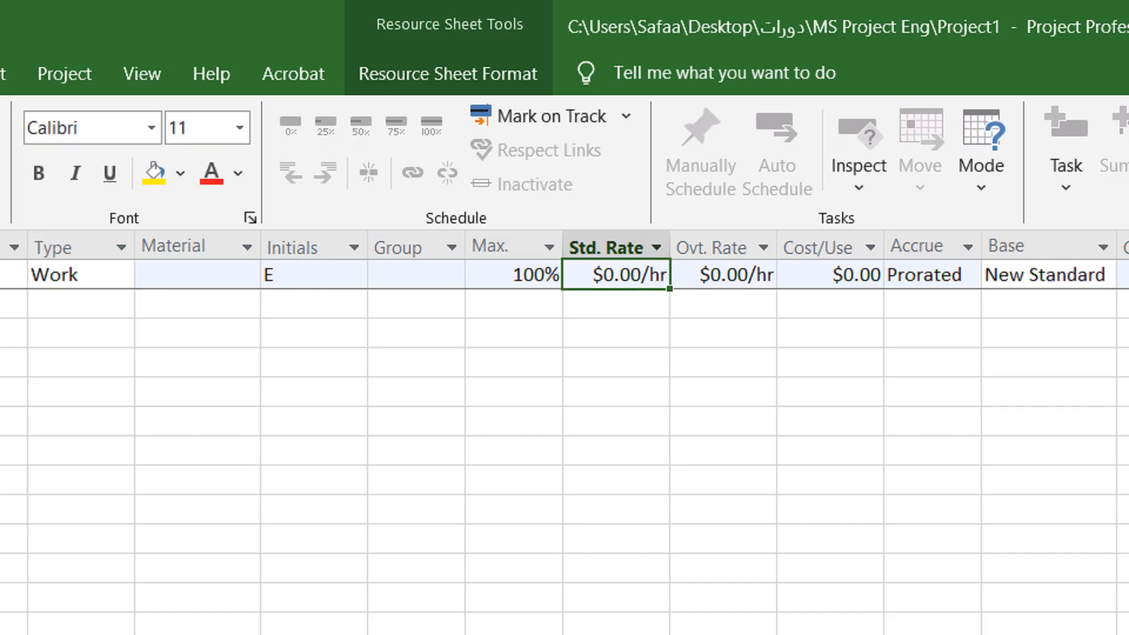
{"action": "type", "text": "15"}
{"action": "key", "text": "Return"}
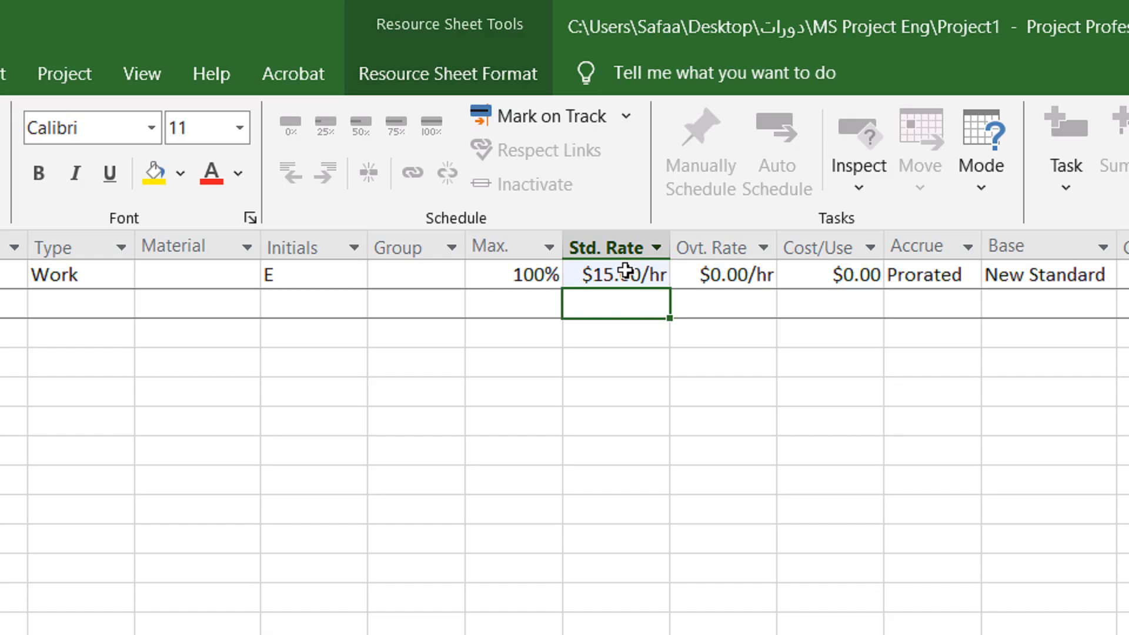
{"action": "left_click", "coordinate": [743, 274]}
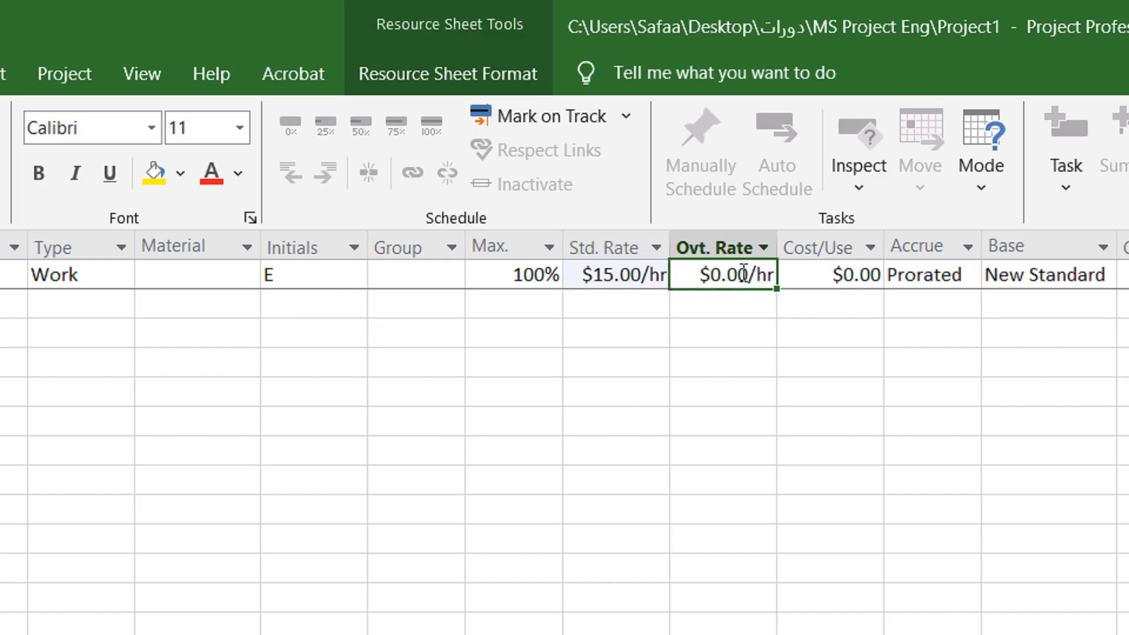
{"action": "type", "text": "30"}
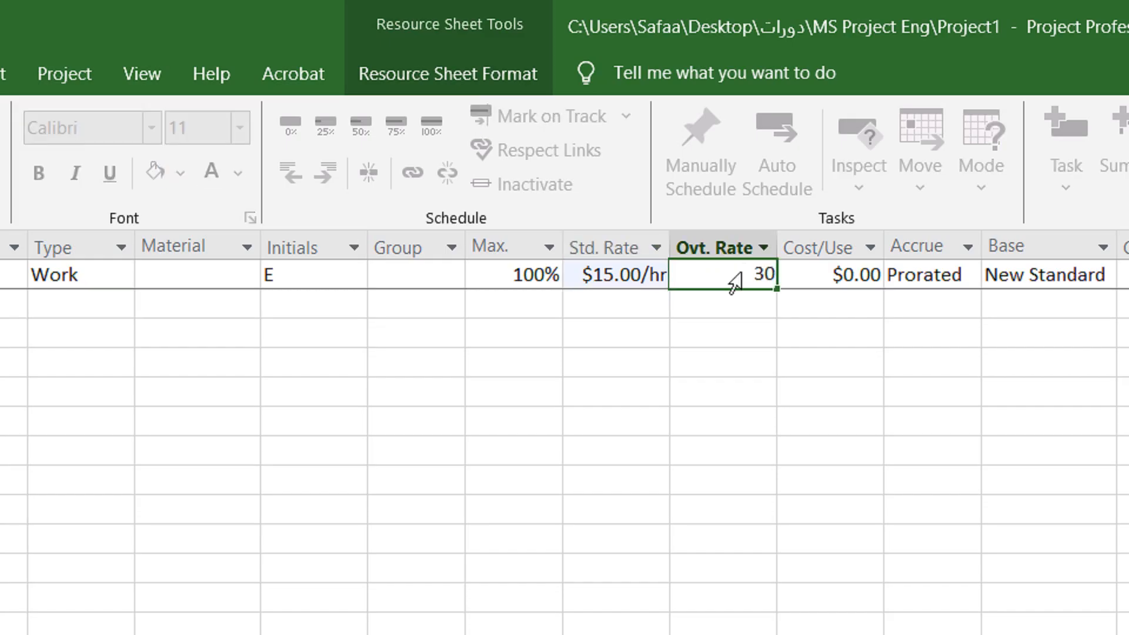
{"action": "key", "text": "Return"}
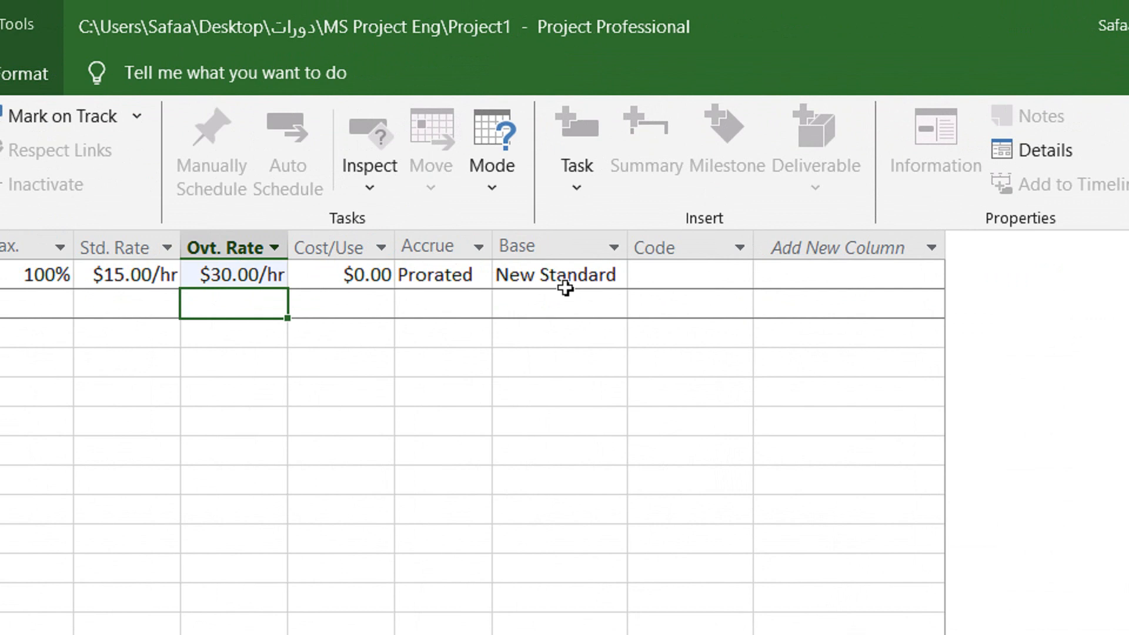
Choose New Standard as the base calendar for Emp1.
{"action": "left_click", "coordinate": [616, 281]}
{"action": "left_click", "coordinate": [616, 281]}
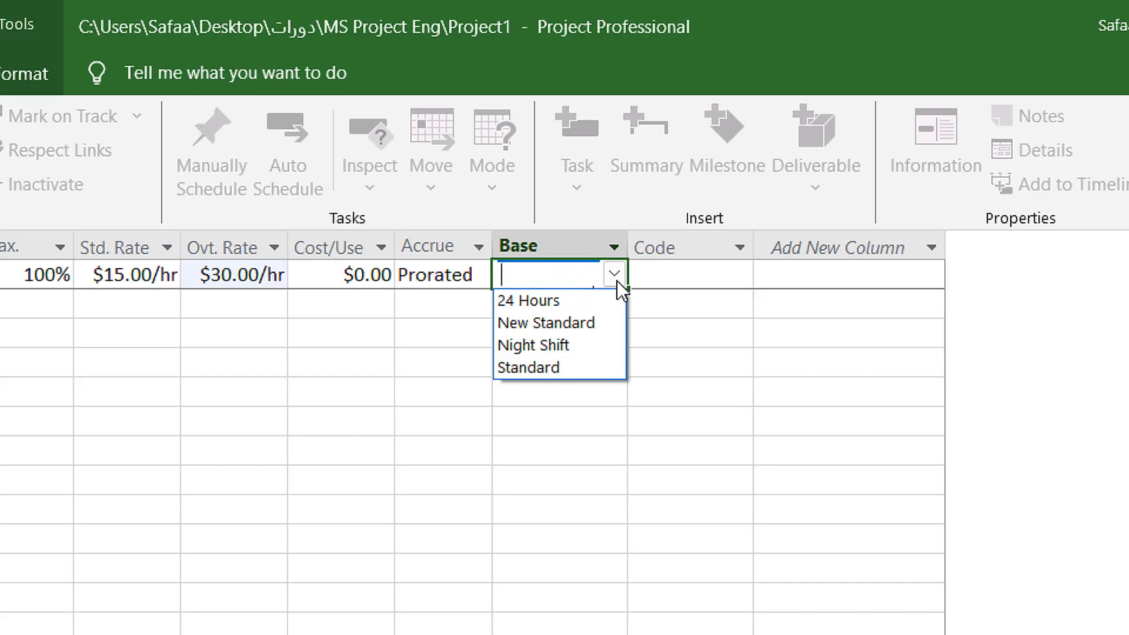
{"action": "left_click", "coordinate": [577, 323]}
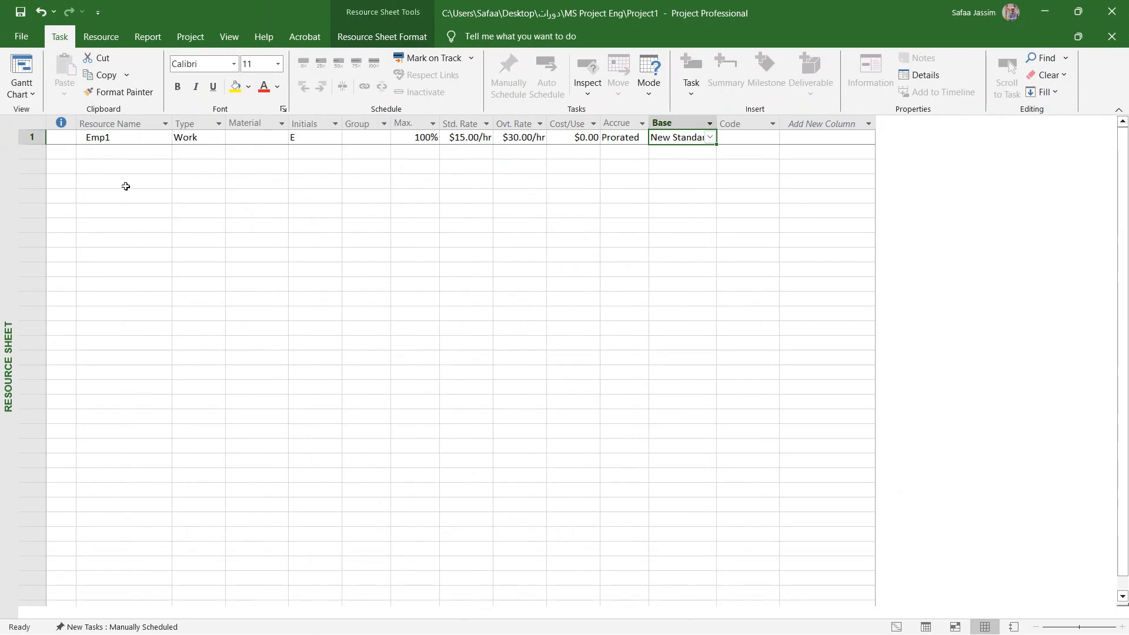
Add a second resource named Mat1 and set its type to Material.
{"action": "left_click", "coordinate": [150, 151]}
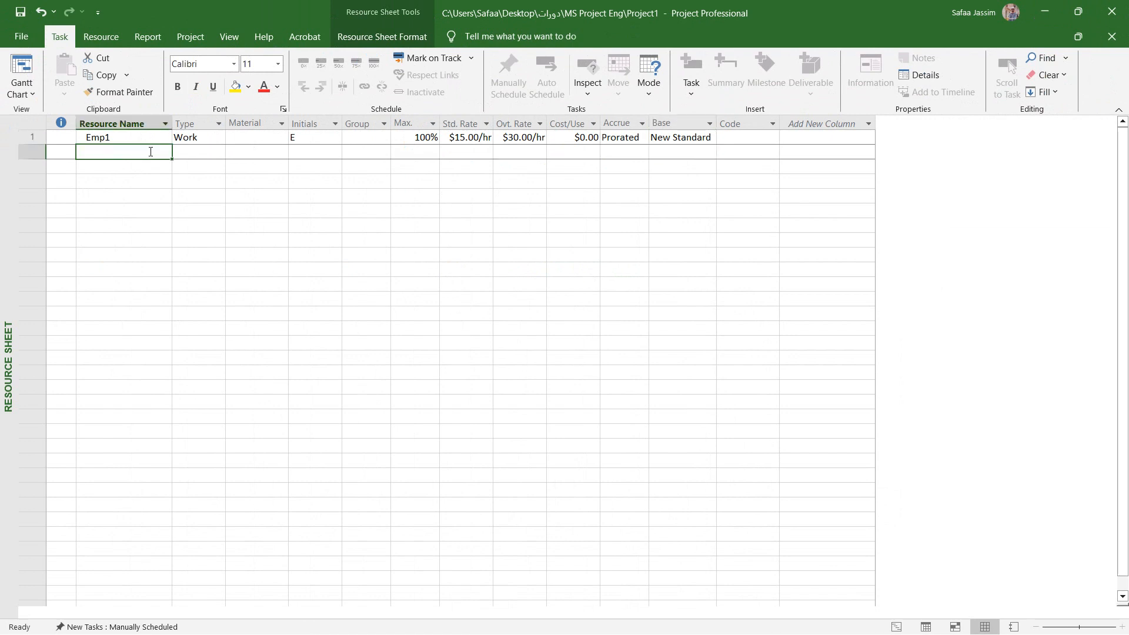
{"action": "type", "text": "Mat"}
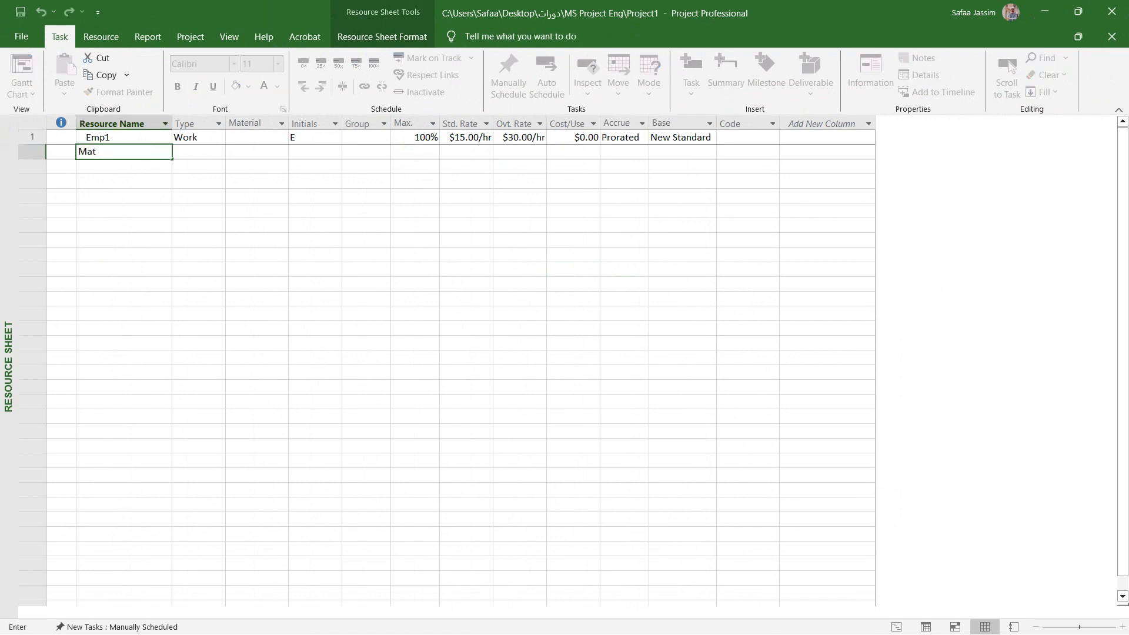
{"action": "type", "text": "1"}
{"action": "key", "text": "Return"}
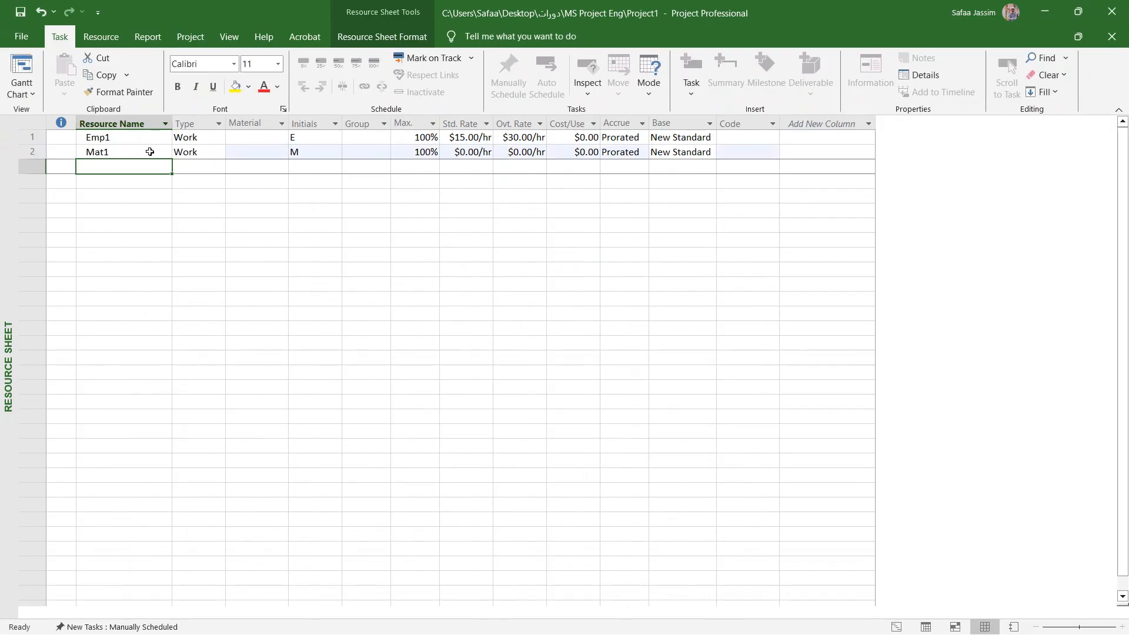
{"action": "left_click", "coordinate": [219, 157]}
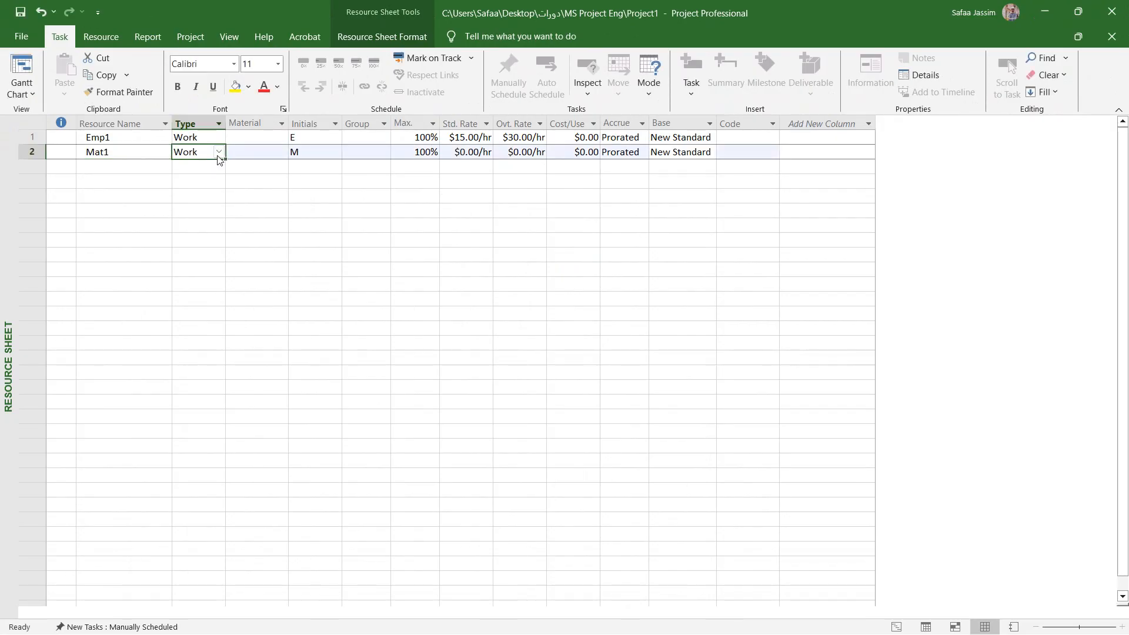
{"action": "left_click", "coordinate": [219, 155]}
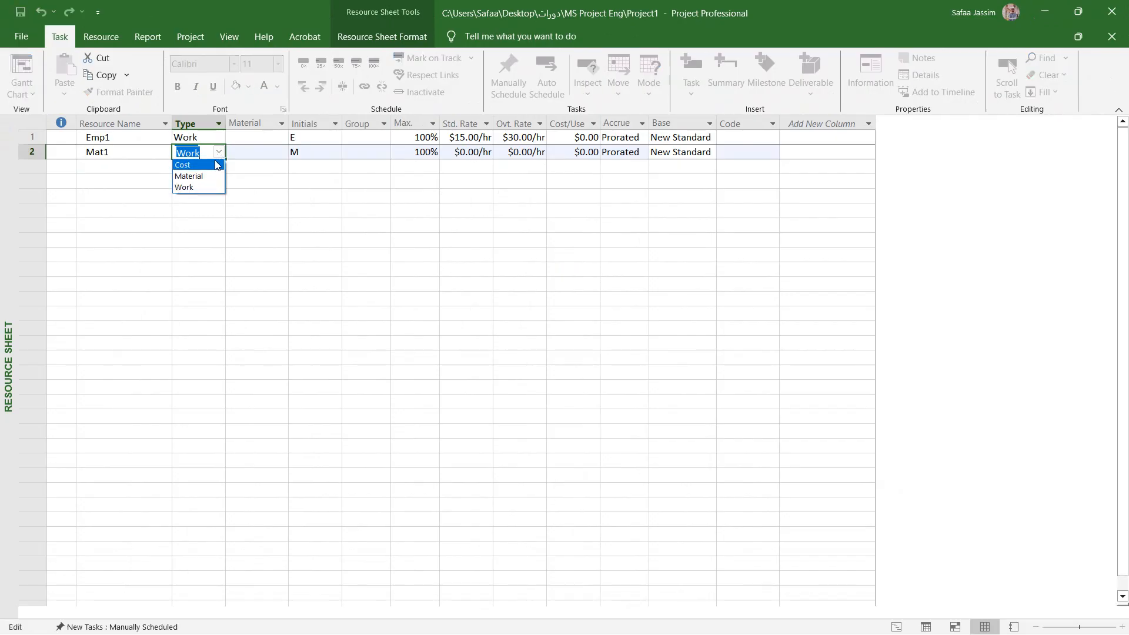
{"action": "left_click", "coordinate": [207, 175]}
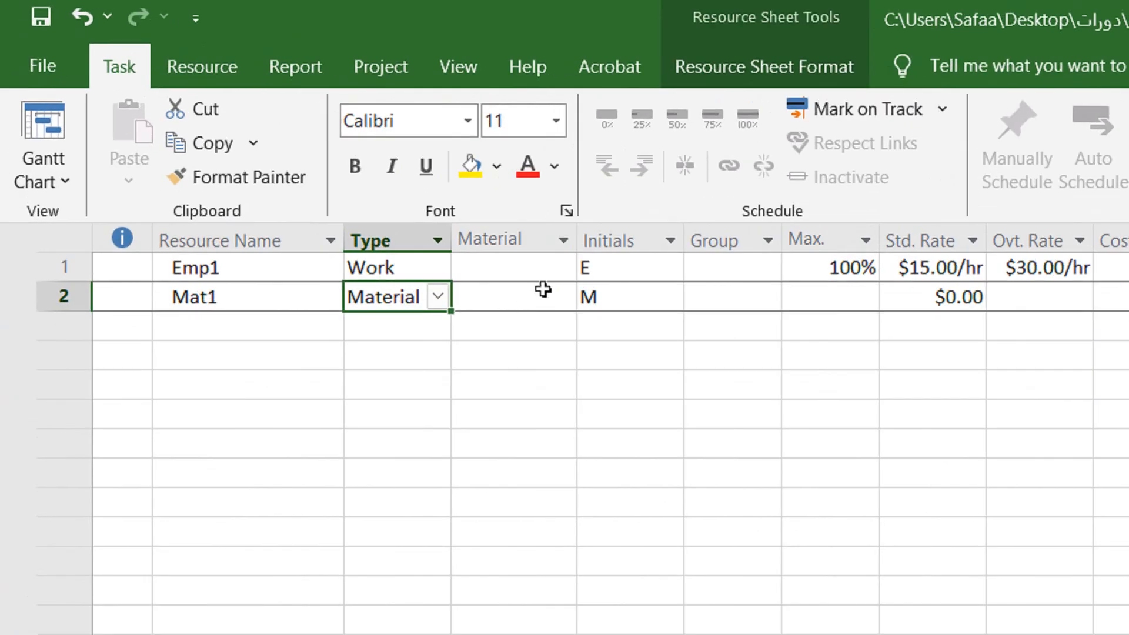
Set Mat1's material label to cu and its standard rate to $500.
{"action": "left_click", "coordinate": [261, 123]}
{"action": "left_click", "coordinate": [519, 298]}
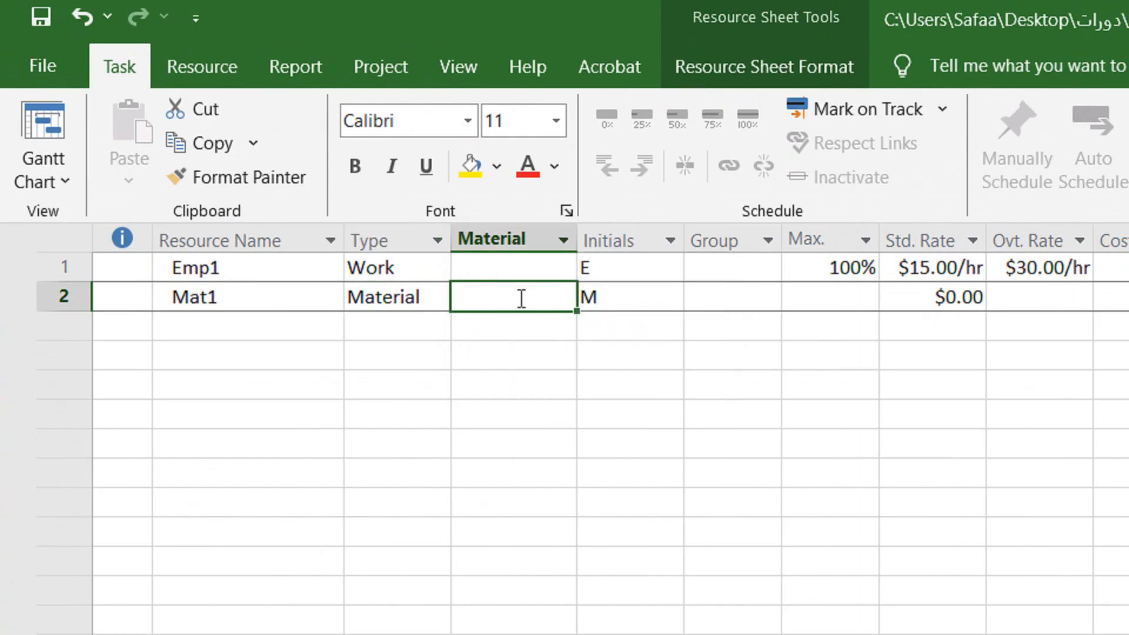
{"action": "type", "text": "cu"}
{"action": "key", "text": "Return"}
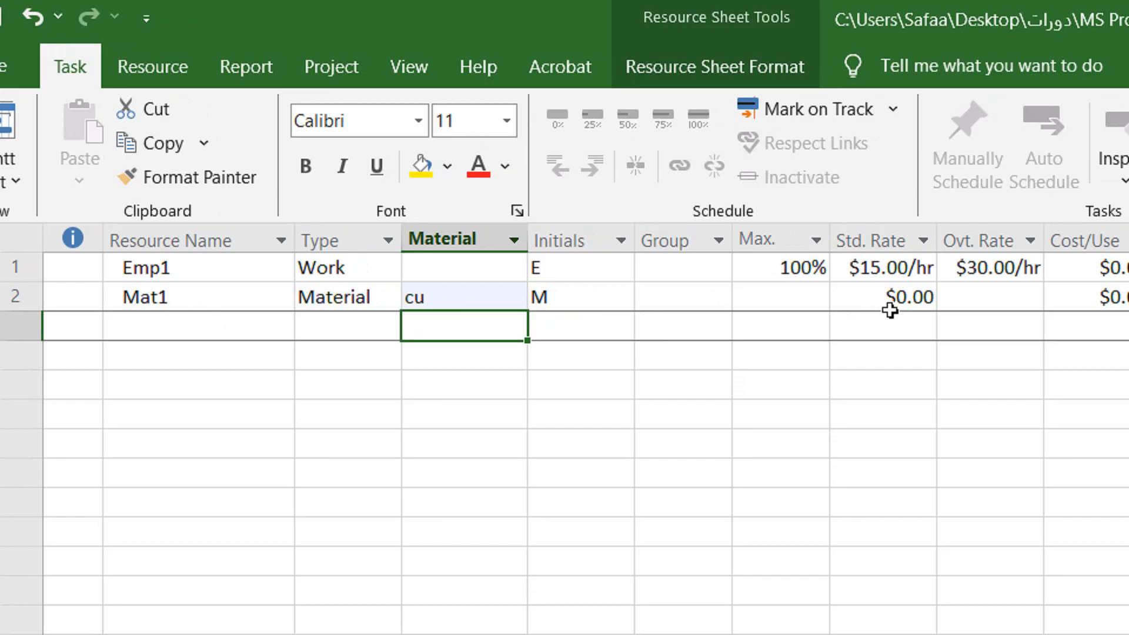
{"action": "left_click", "coordinate": [894, 300]}
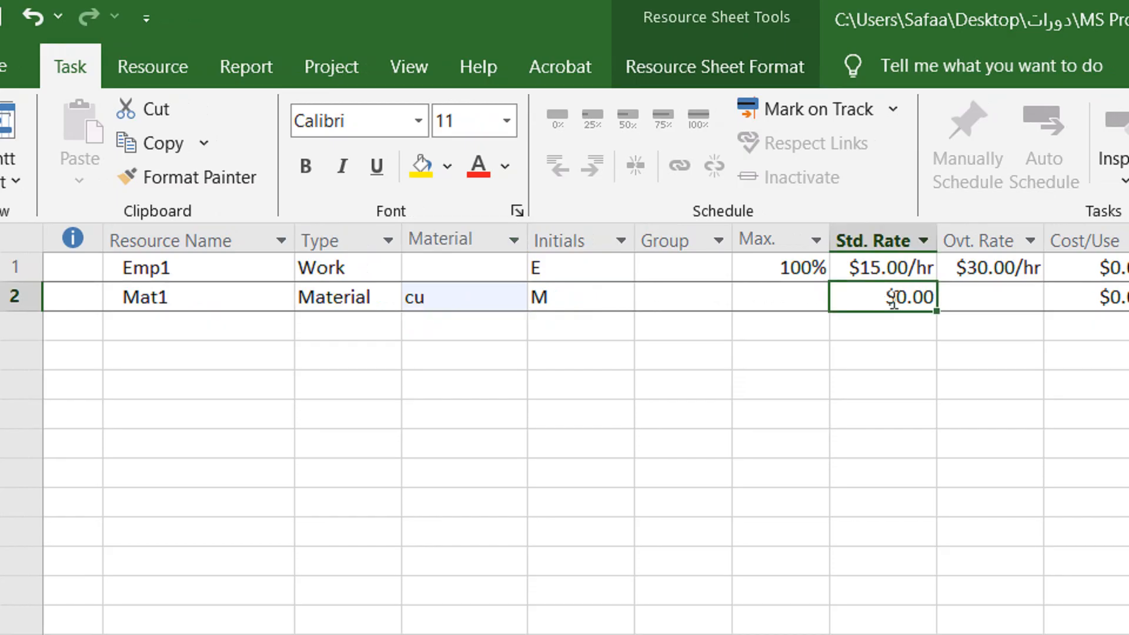
{"action": "type", "text": "500"}
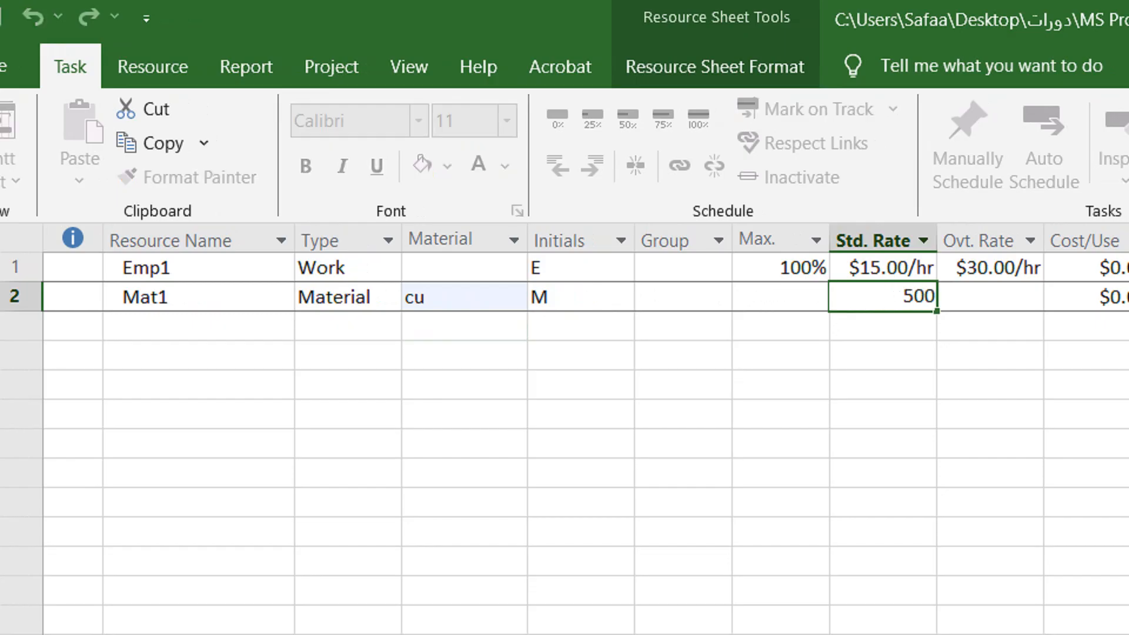
{"action": "key", "text": "Return"}
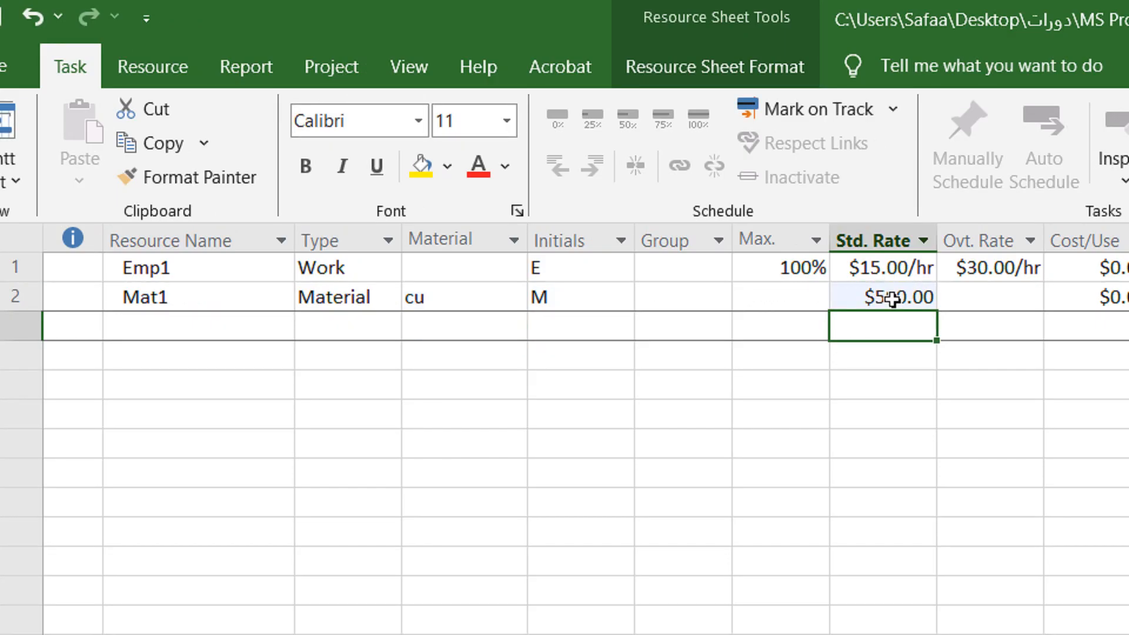
{"action": "left_click", "coordinate": [900, 299]}
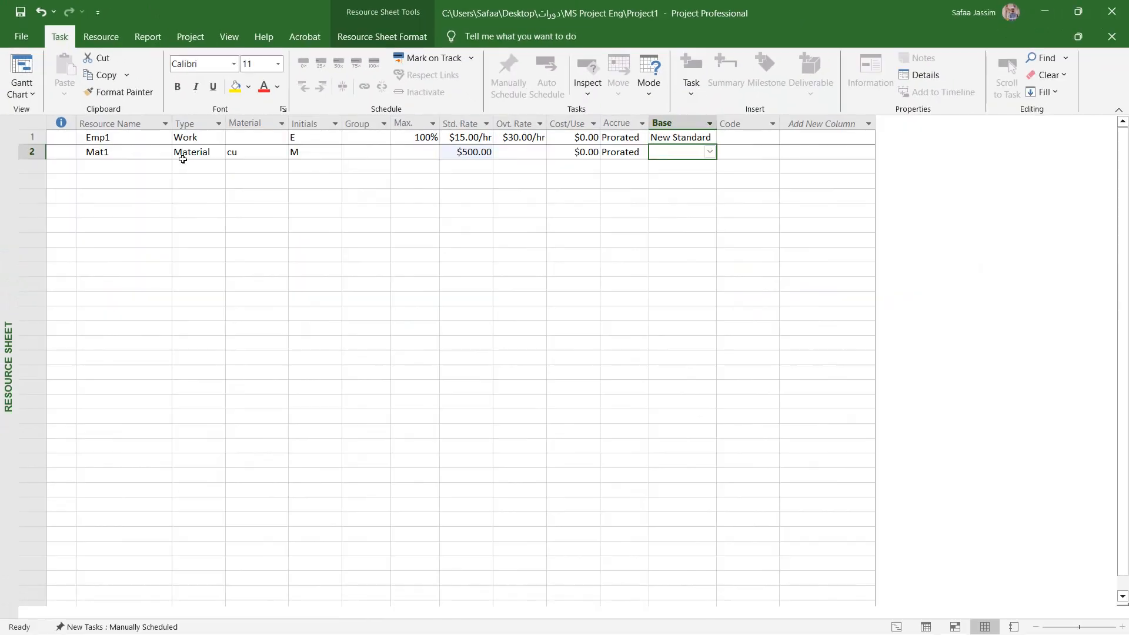
View the resource type options in the empty row below Mat1 without choosing one.
{"action": "left_click", "coordinate": [363, 324]}
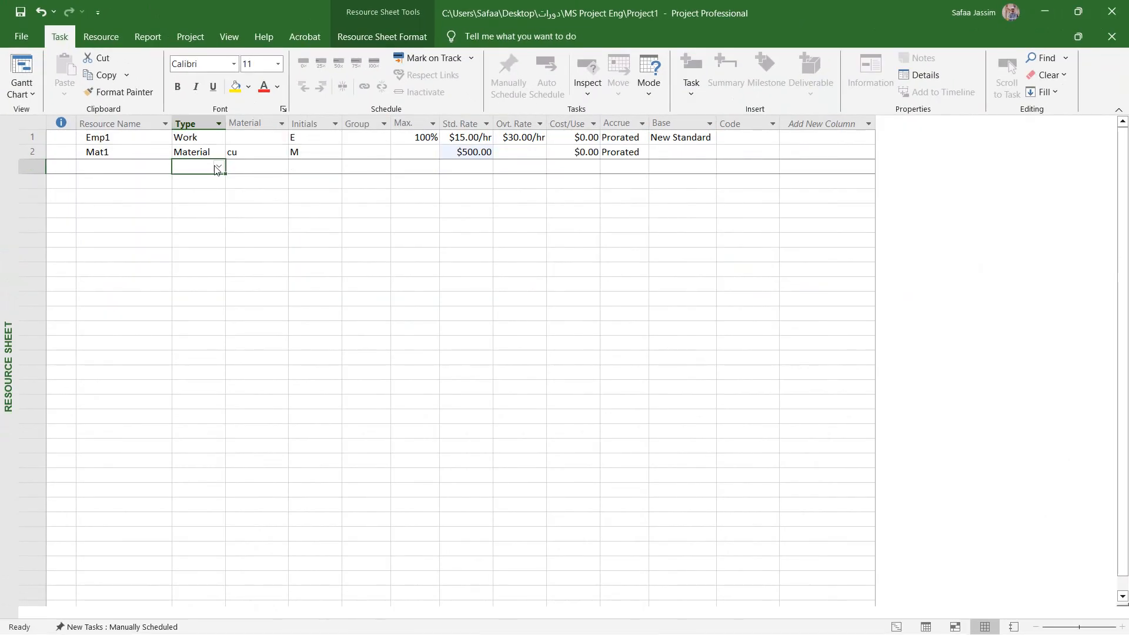
{"action": "left_click", "coordinate": [219, 167]}
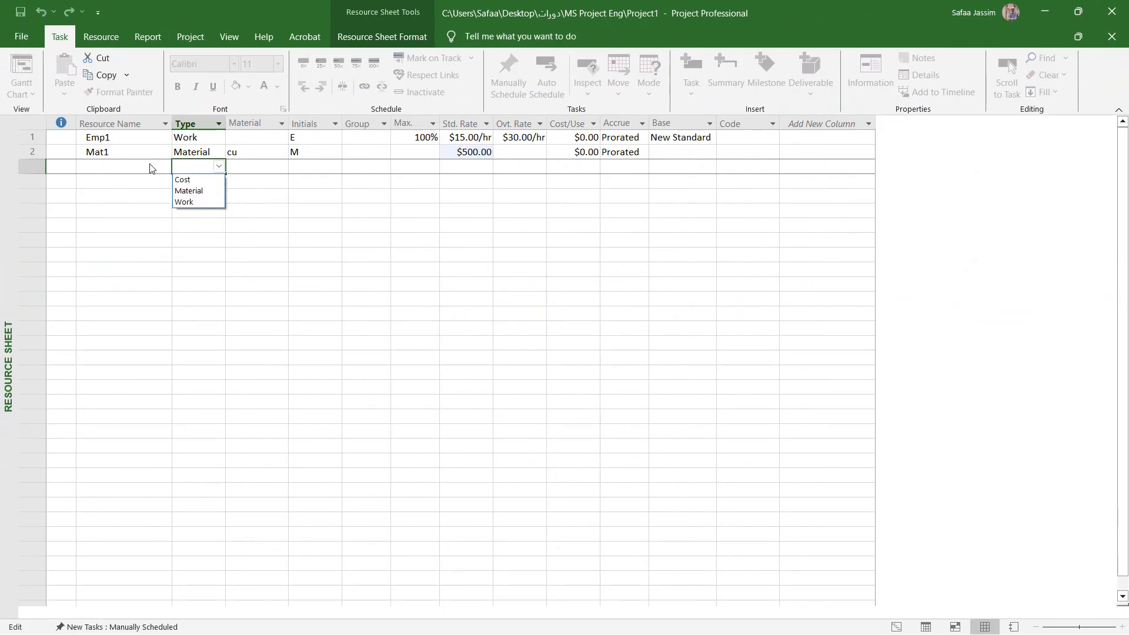
{"action": "left_click", "coordinate": [133, 169]}
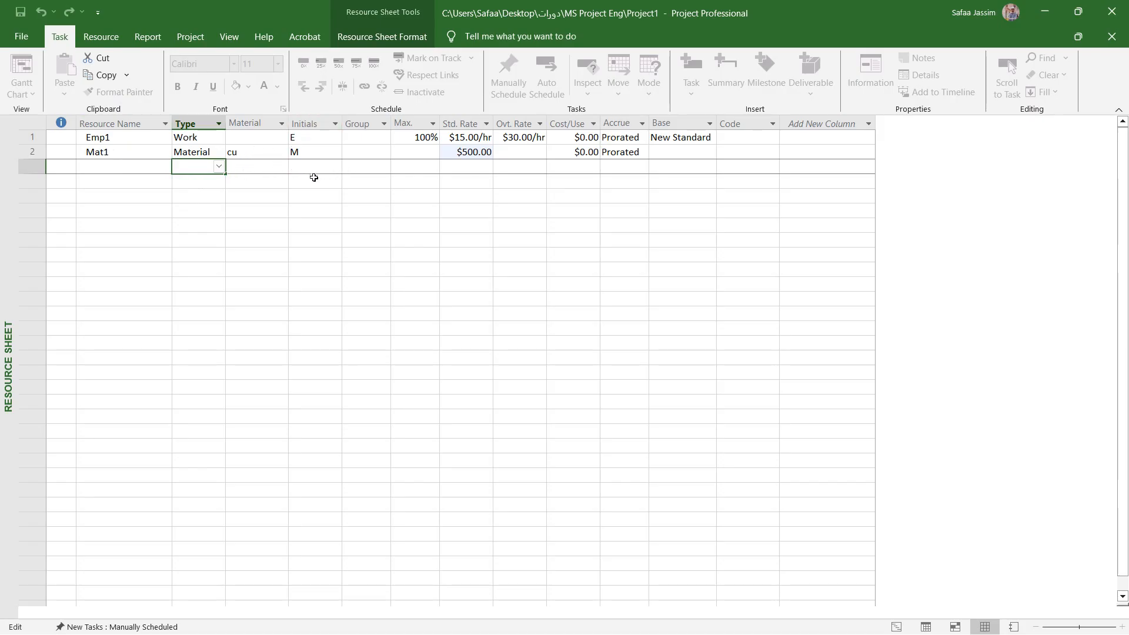
{"action": "left_click", "coordinate": [336, 170]}
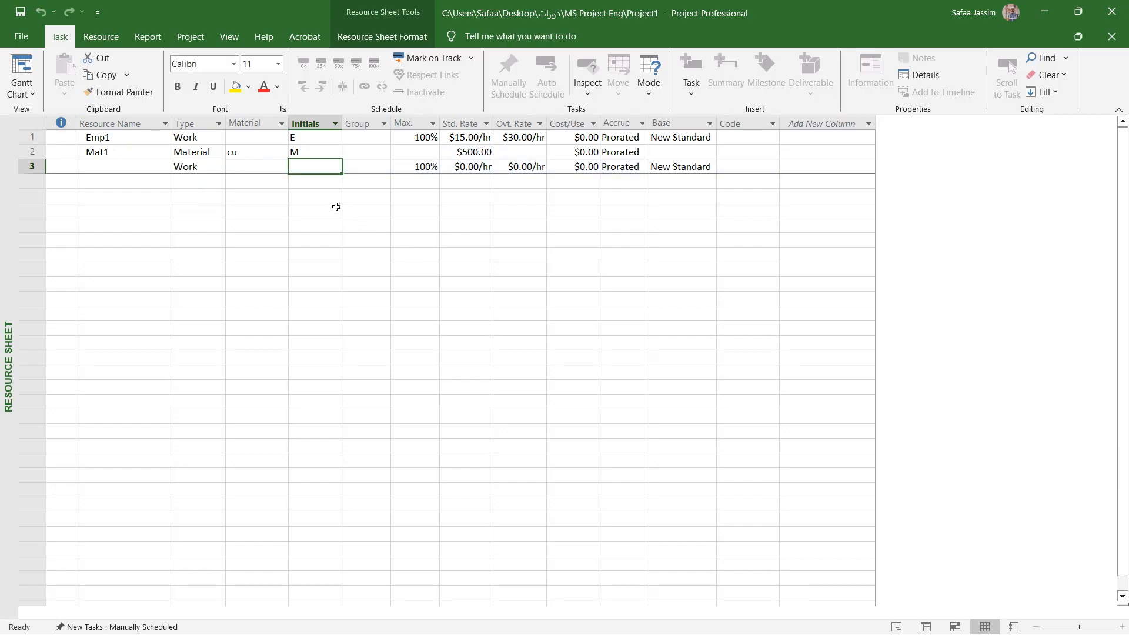
Return to the Gantt Chart view and assign both Emp1 and Mat1 to Task1 under Phase1.
{"action": "left_click", "coordinate": [28, 65]}
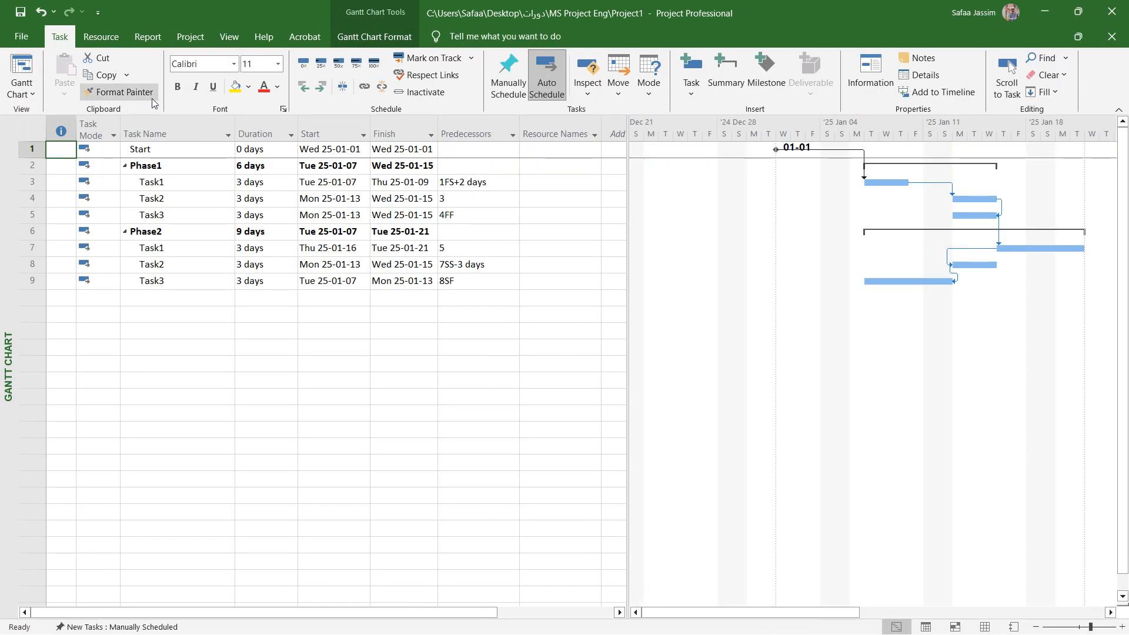
{"action": "left_click", "coordinate": [589, 182]}
{"action": "left_click", "coordinate": [595, 184]}
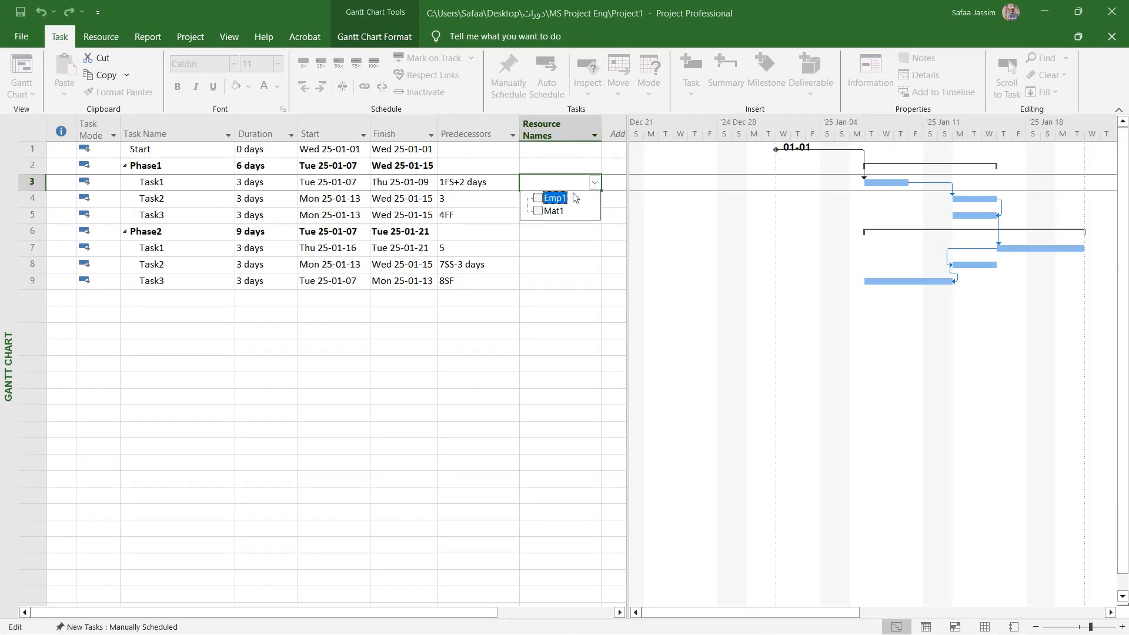
{"action": "left_click", "coordinate": [538, 198]}
{"action": "left_click", "coordinate": [538, 210]}
{"action": "key", "text": "Return"}
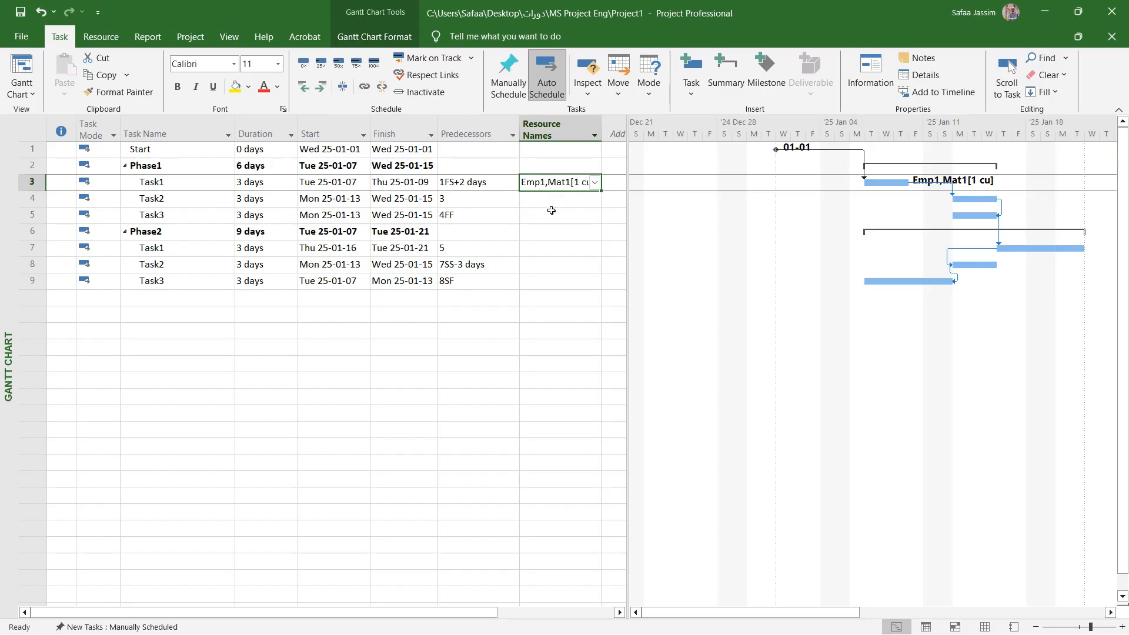